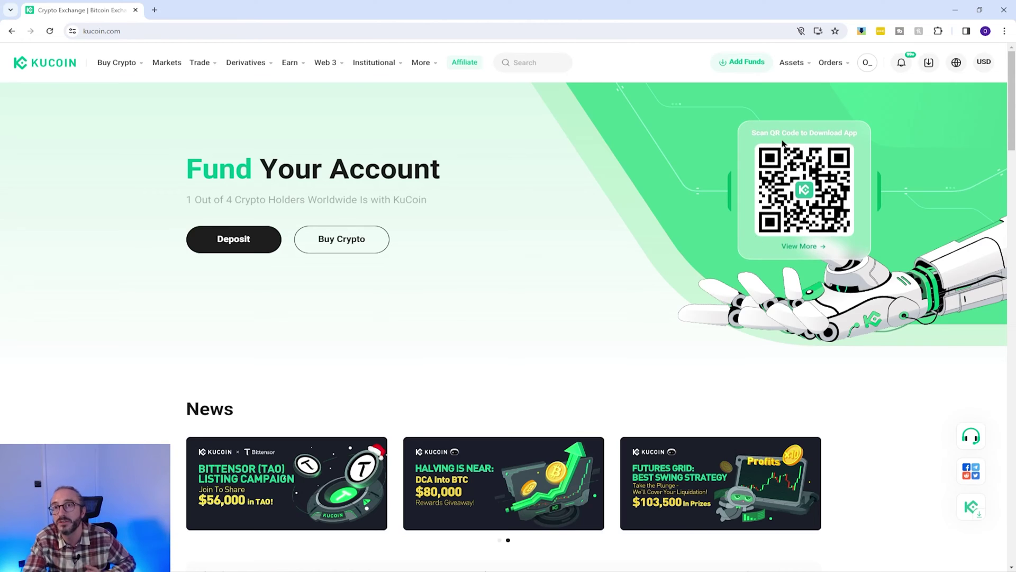
# - Open Account Security and check that Google Verification and Restrict Login IP are enabled
pyautogui.moveTo(867, 68)
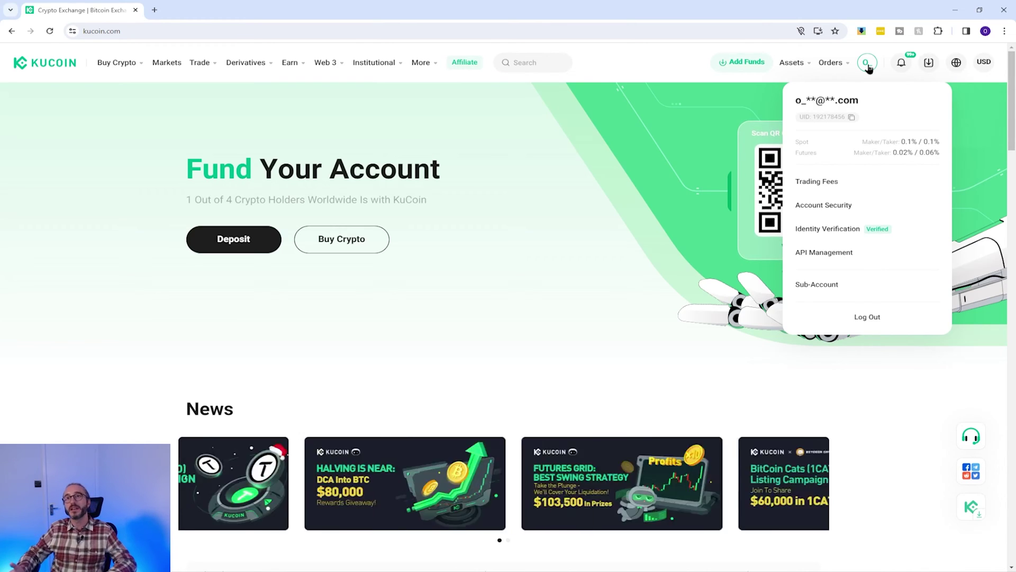
pyautogui.click(868, 68)
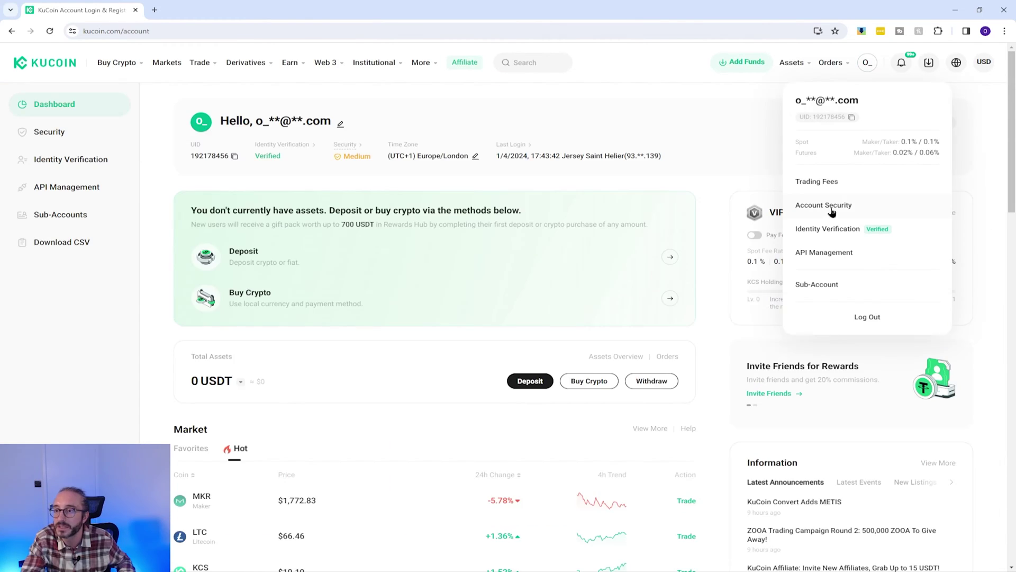
pyautogui.click(834, 207)
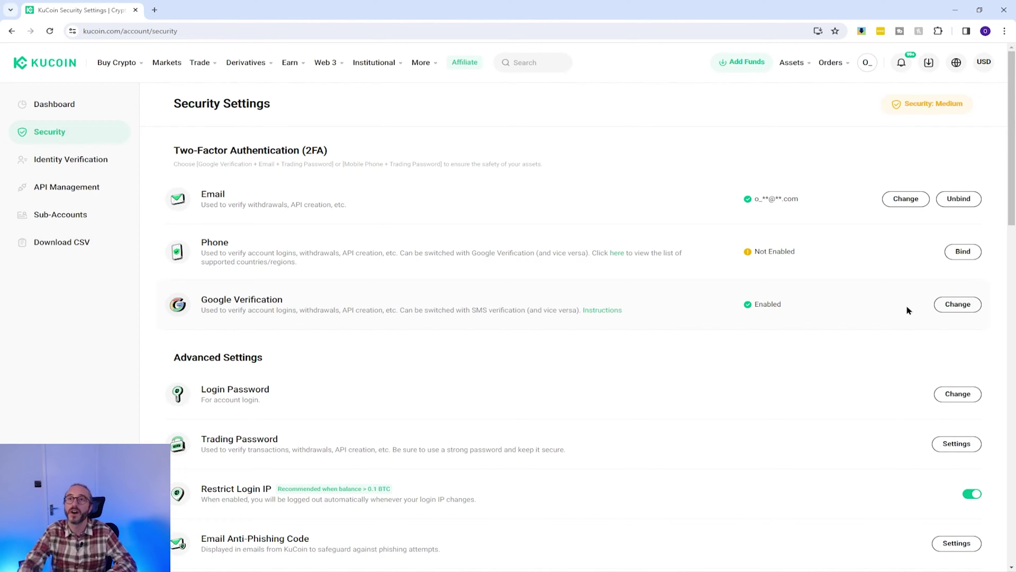
pyautogui.scroll(-1, 213, 449)
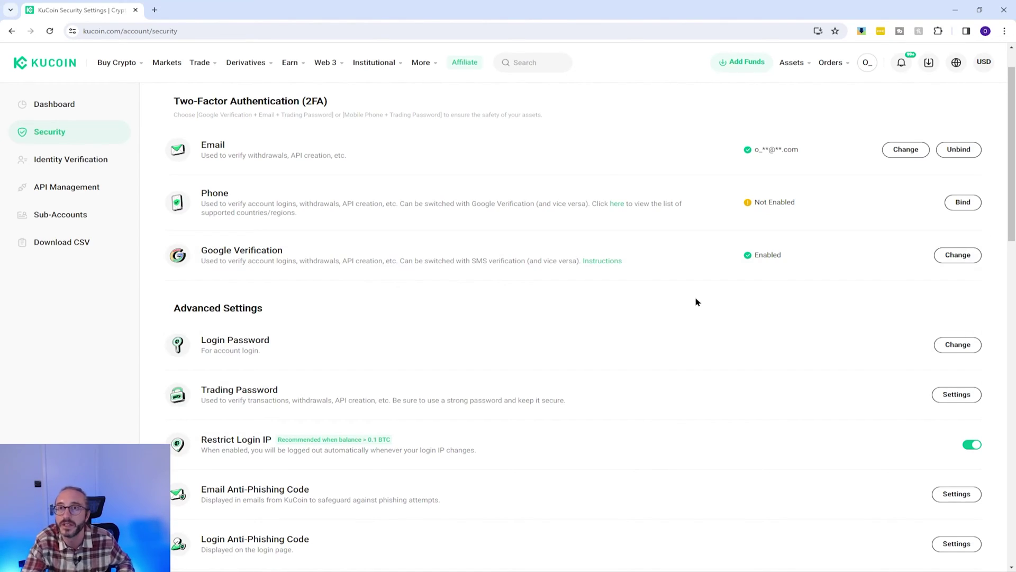
pyautogui.moveTo(120, 64)
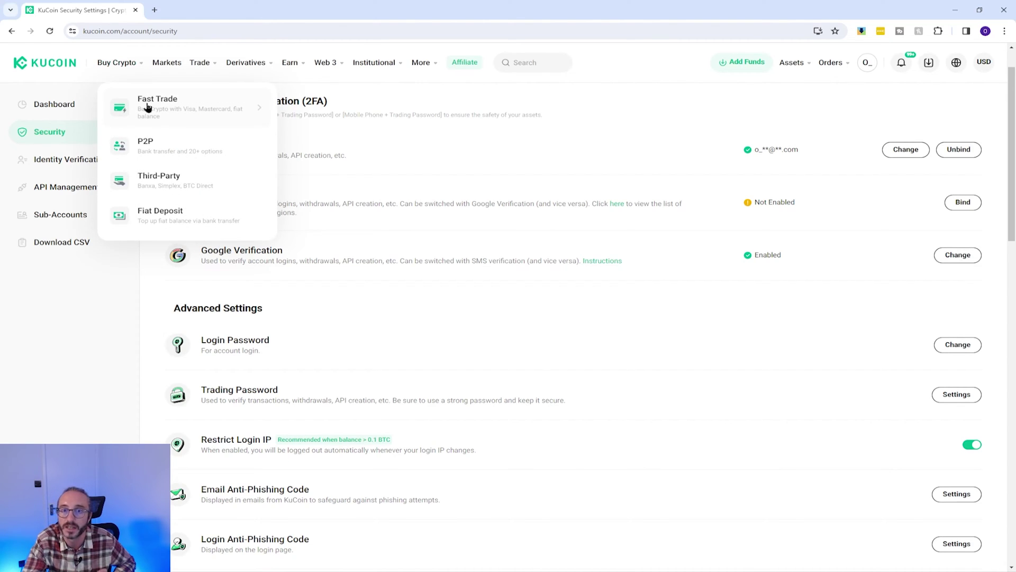
# - Enter a 15 GBP spend in Fast Trade, keeping USDT as the currency to receive
pyautogui.click(119, 102)
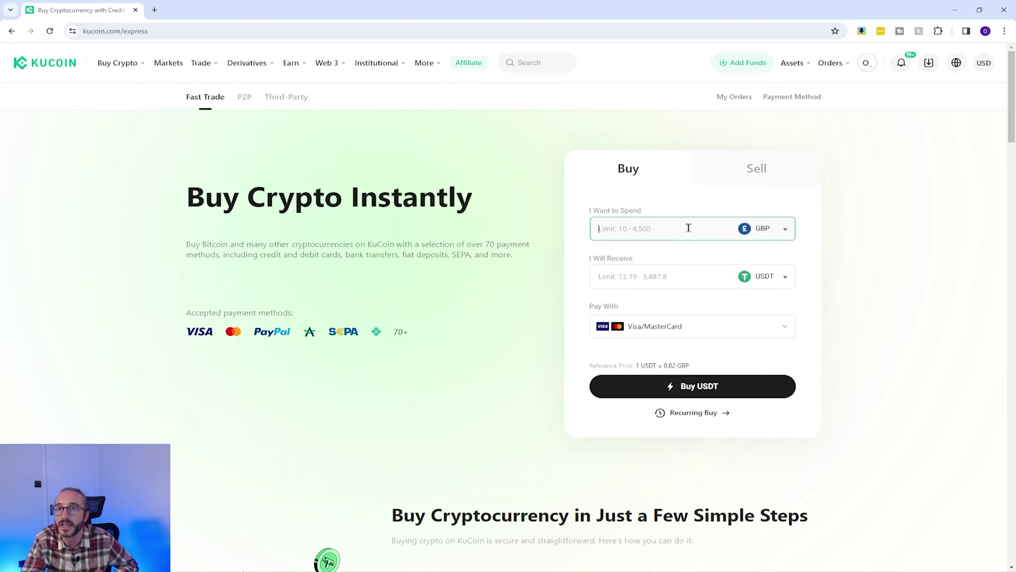
pyautogui.write('15')
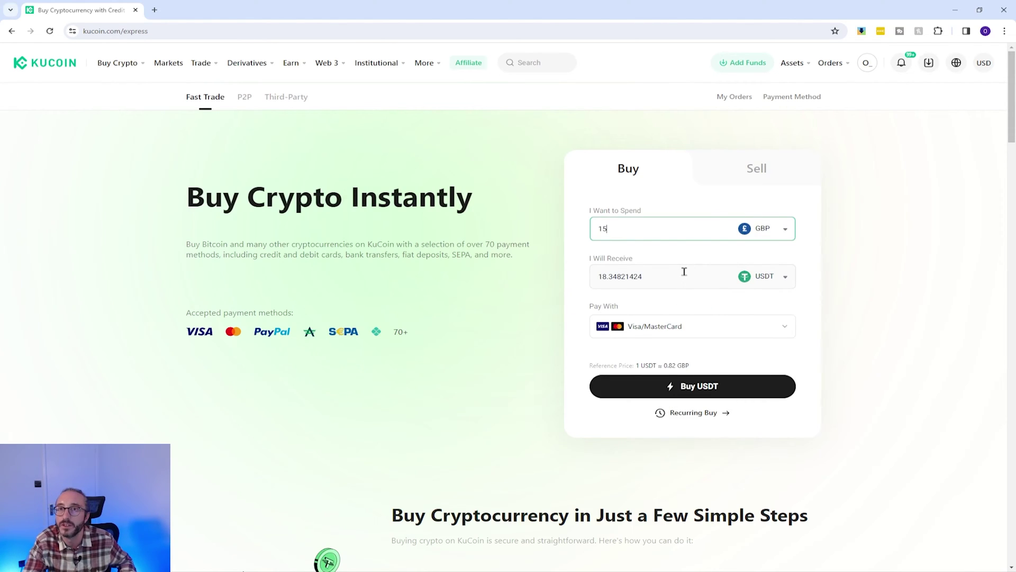
pyautogui.click(774, 234)
pyautogui.click(787, 305)
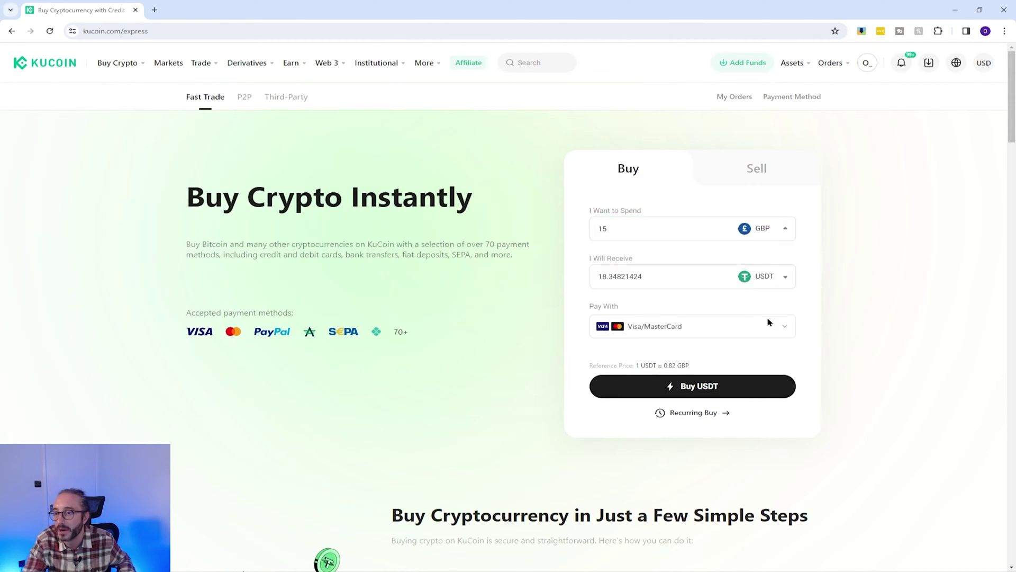
pyautogui.click(783, 276)
pyautogui.moveTo(795, 370); pyautogui.dragTo(797, 405)
pyautogui.click(637, 367)
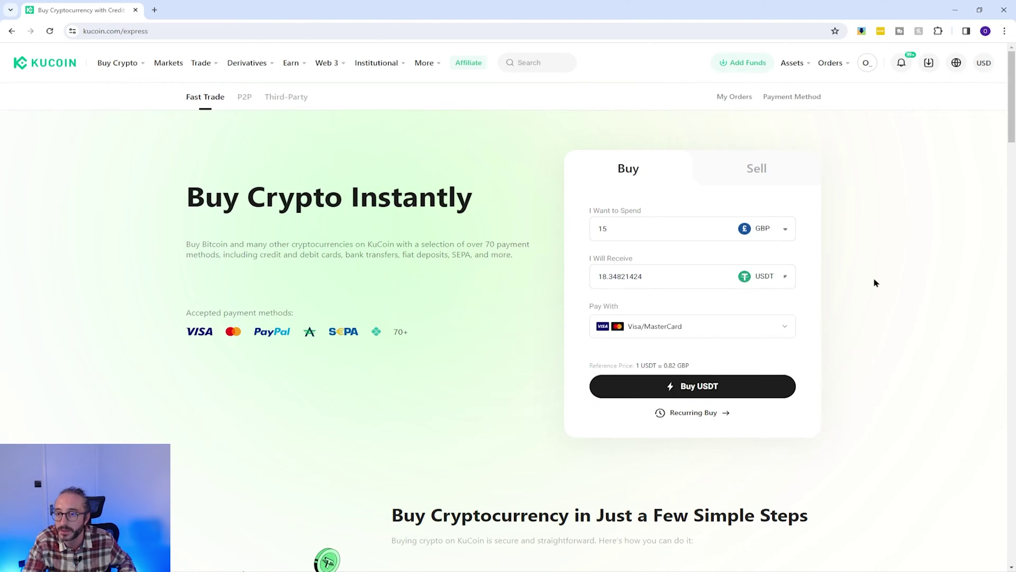
# - Pay with the saved bank card and place the USDT buy order
pyautogui.click(673, 325)
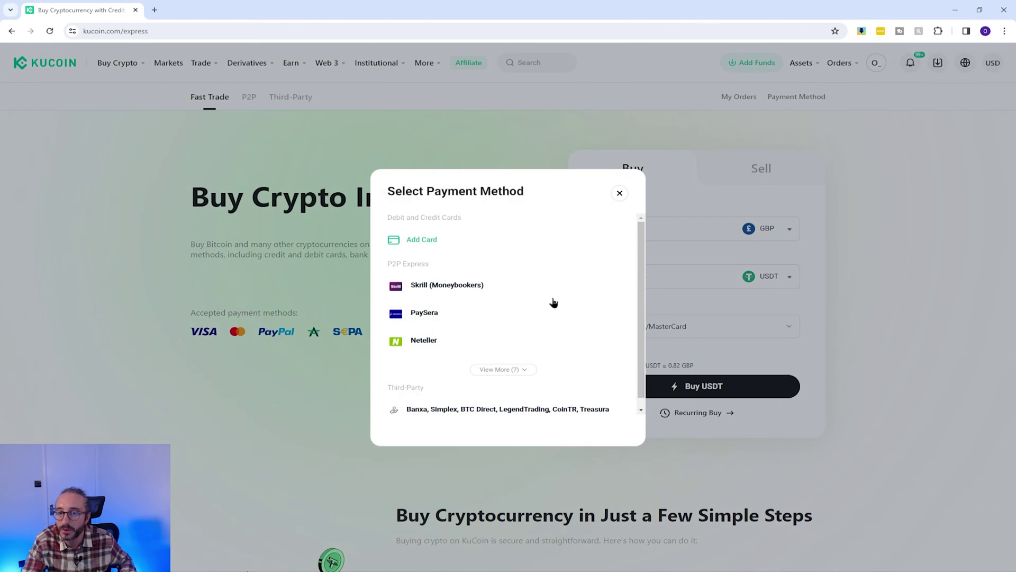
pyautogui.click(466, 247)
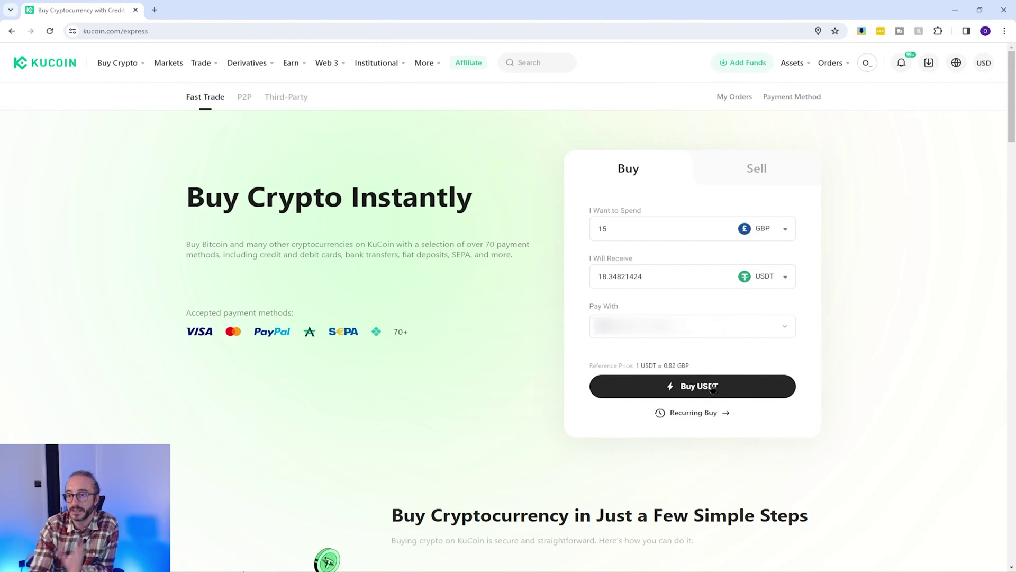
pyautogui.click(713, 388)
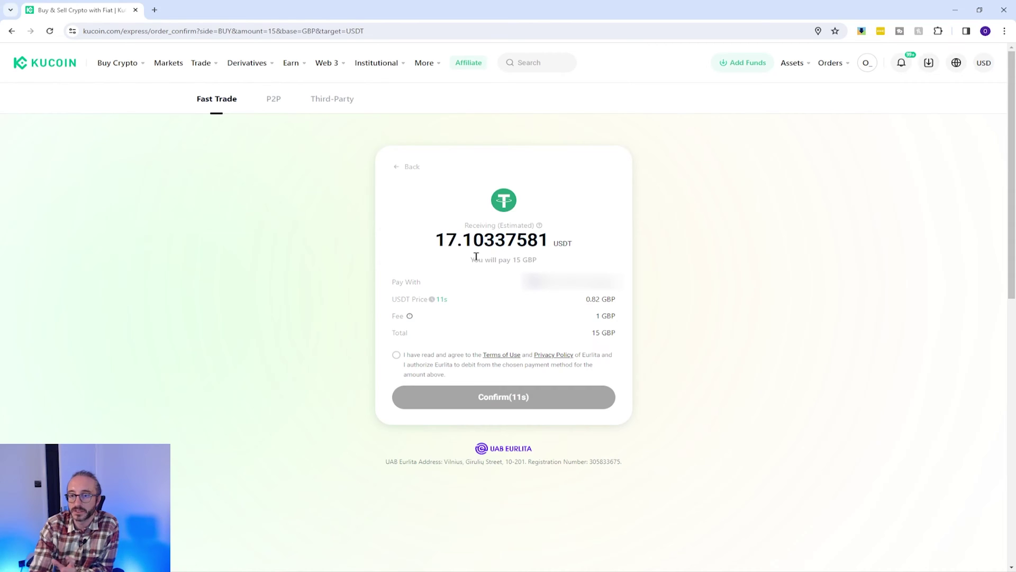
# - Accept the terms, confirm the 15 GBP purchase, and view the 17.10183668 USDT received
pyautogui.moveTo(439, 239); pyautogui.dragTo(608, 244)
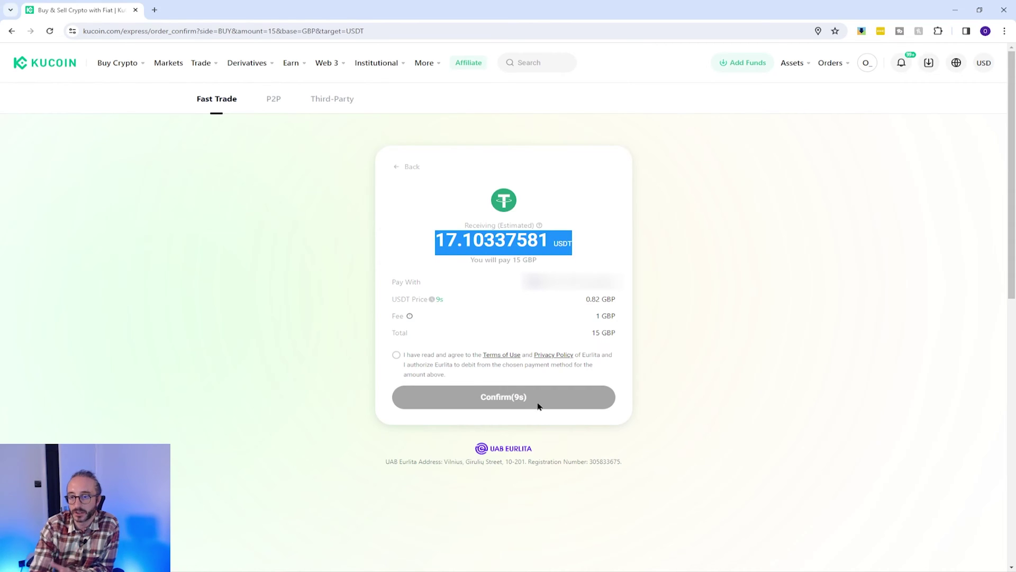
pyautogui.click(397, 355)
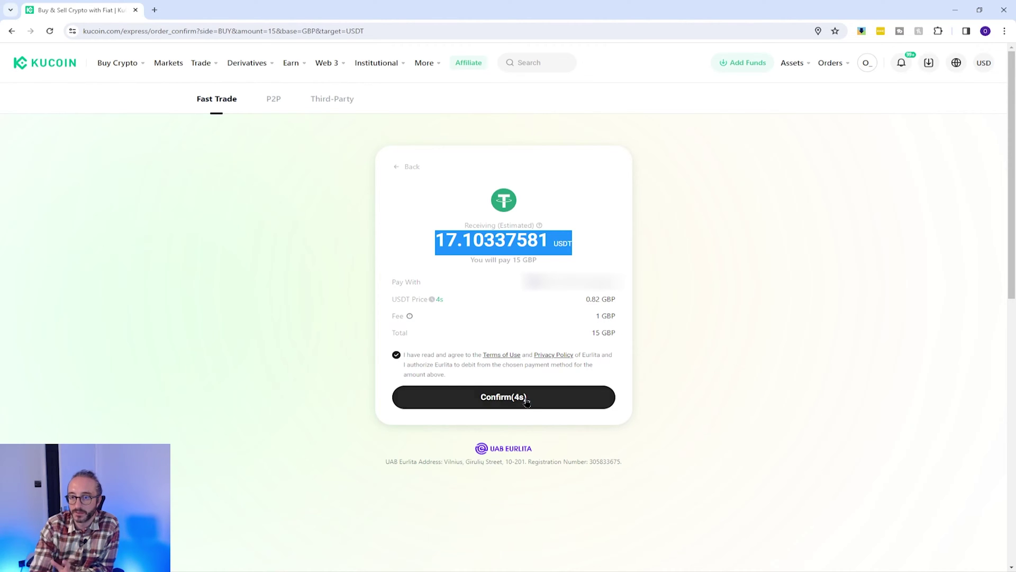
pyautogui.click(550, 399)
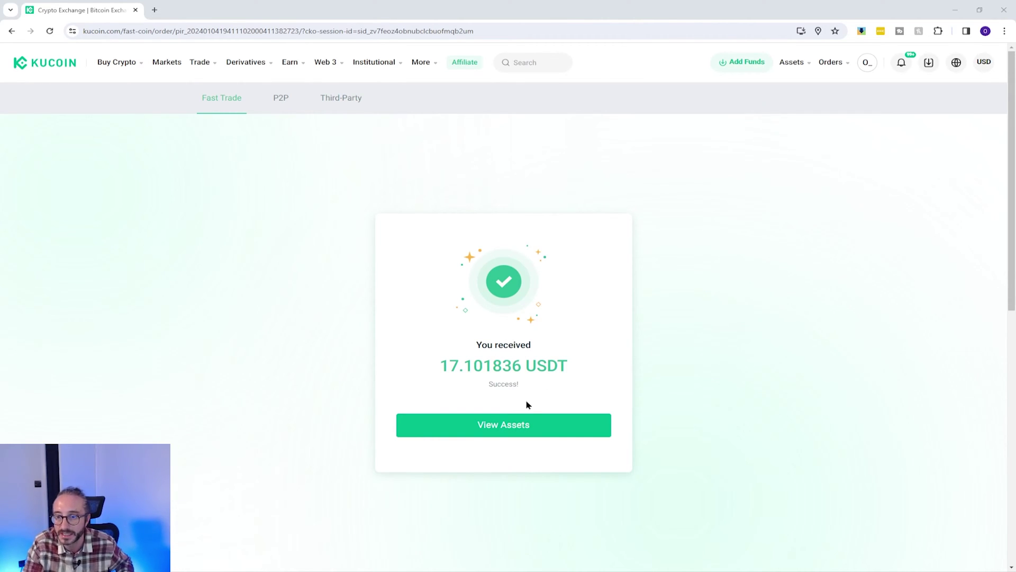
pyautogui.click(529, 433)
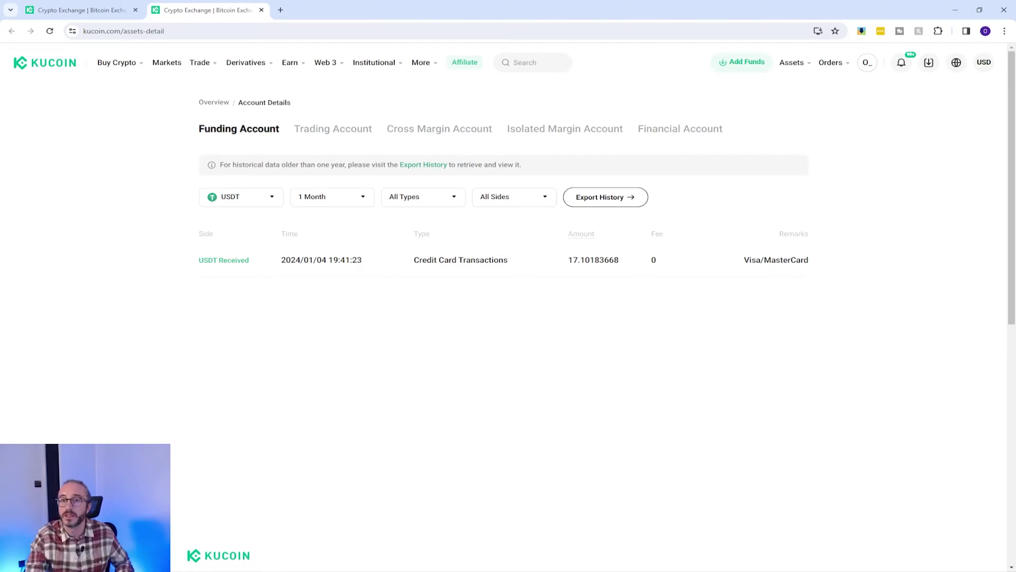
# - Show the Funding Account's holdings with small balances hidden, leaving only USDT listed
pyautogui.moveTo(792, 62)
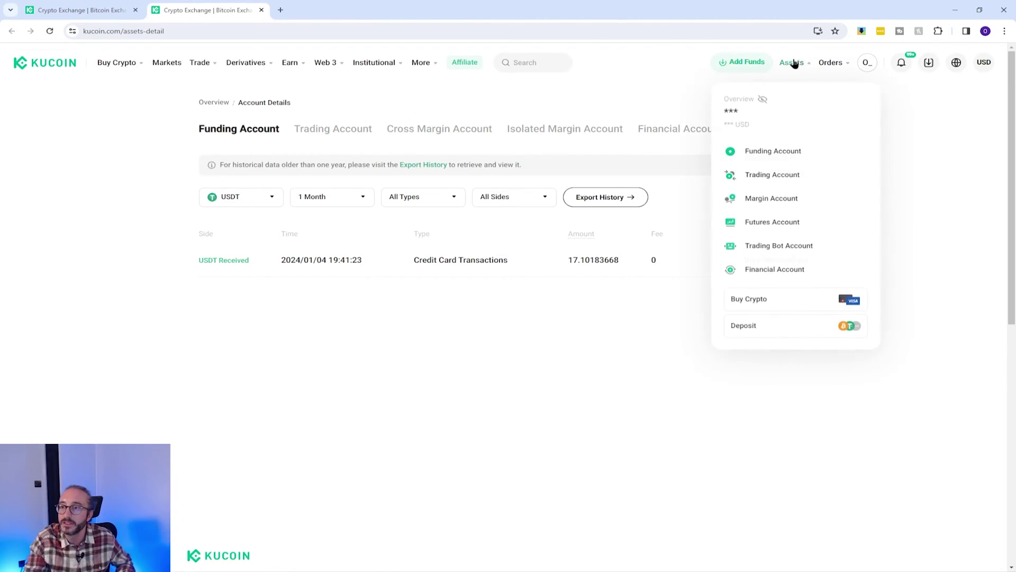
pyautogui.click(792, 63)
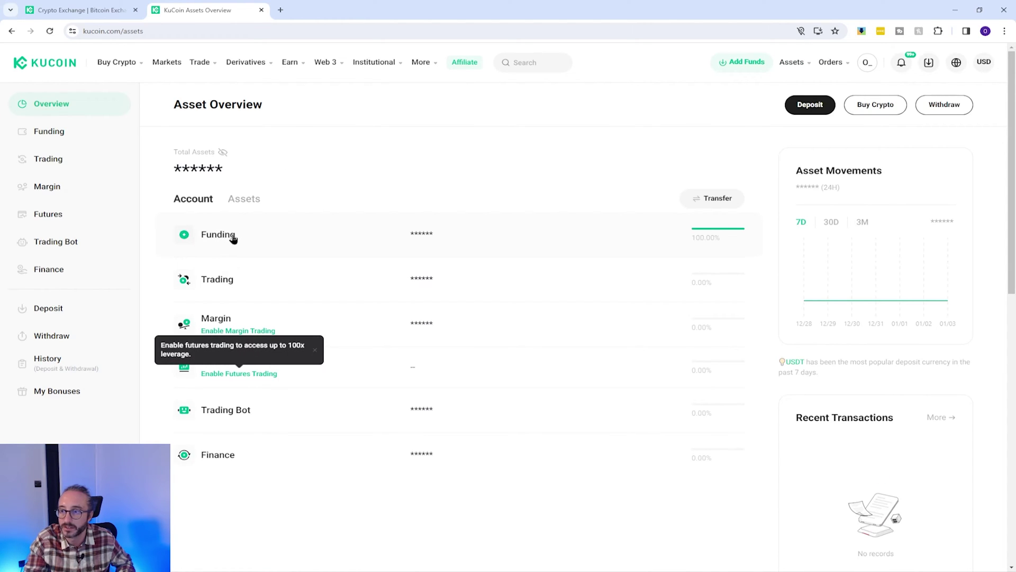
pyautogui.click(228, 238)
pyautogui.click(243, 196)
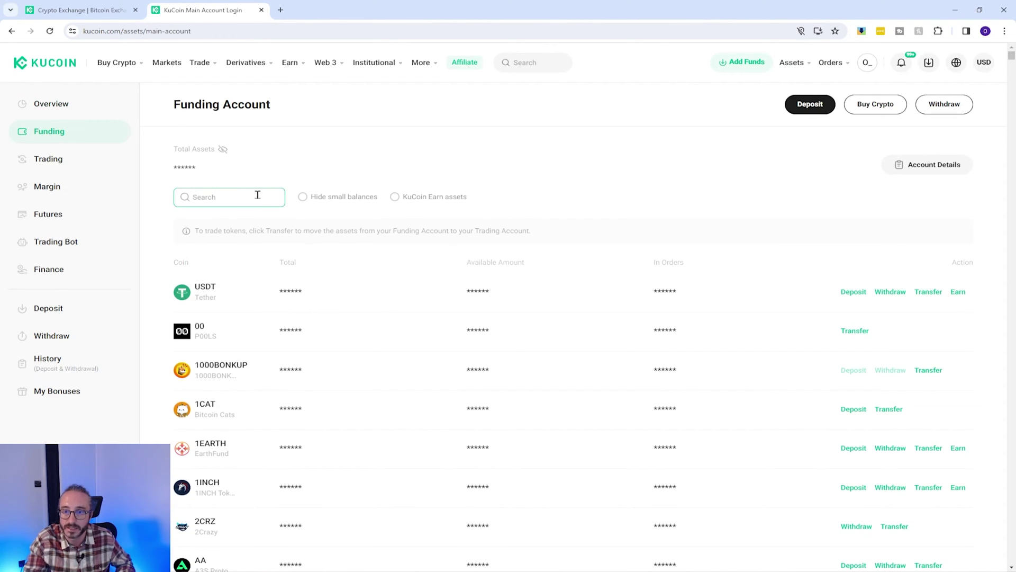
pyautogui.click(303, 198)
pyautogui.click(223, 150)
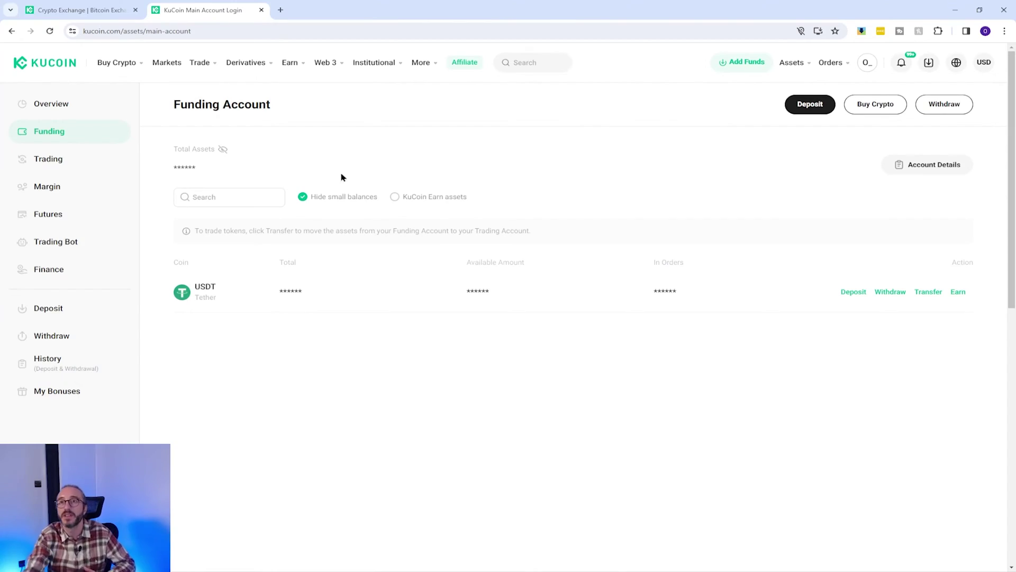
pyautogui.moveTo(794, 63)
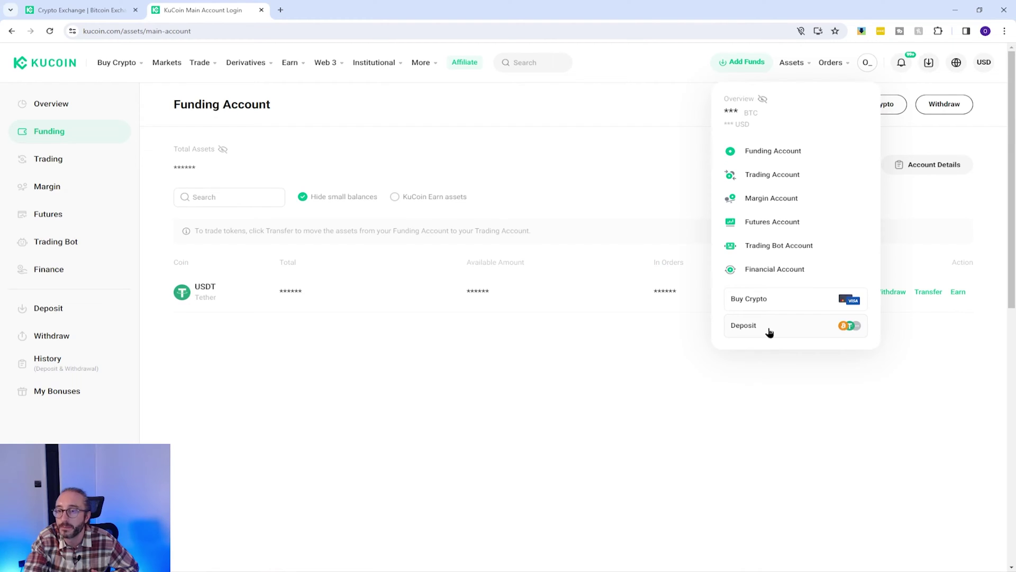
# - Select USDT on the ERC20 network and copy its deposit address
pyautogui.click(770, 329)
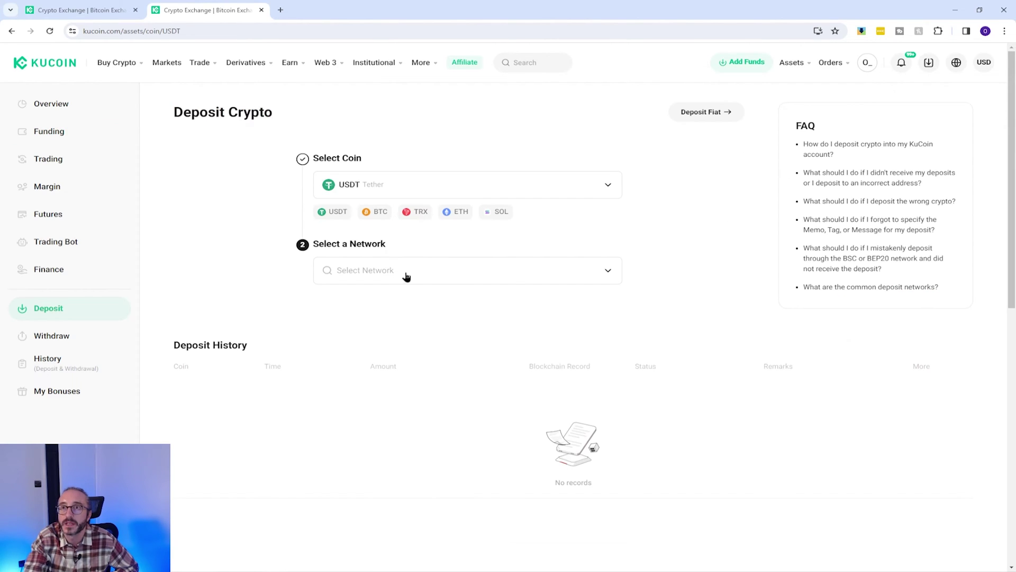
pyautogui.click(441, 195)
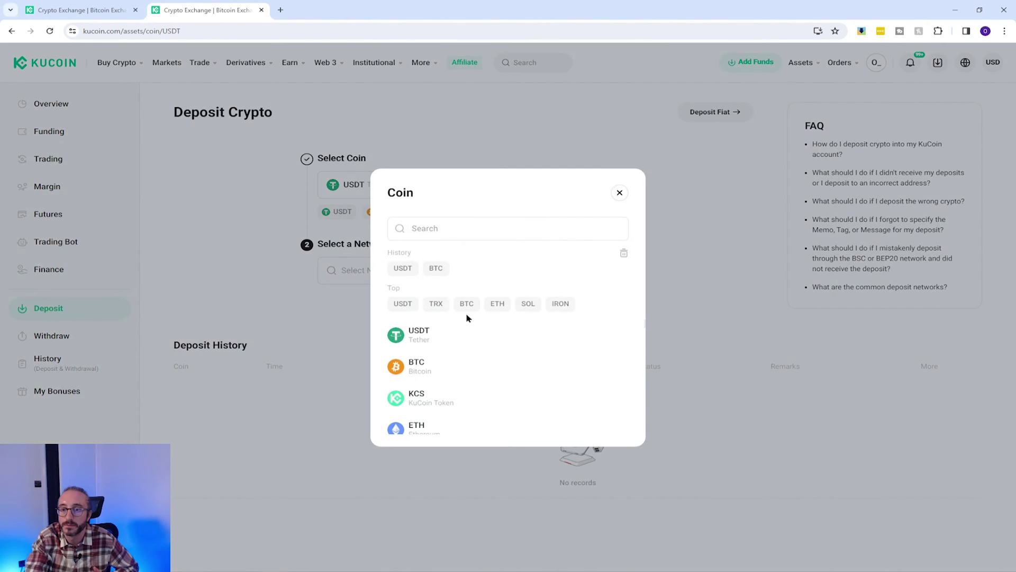
pyautogui.click(437, 337)
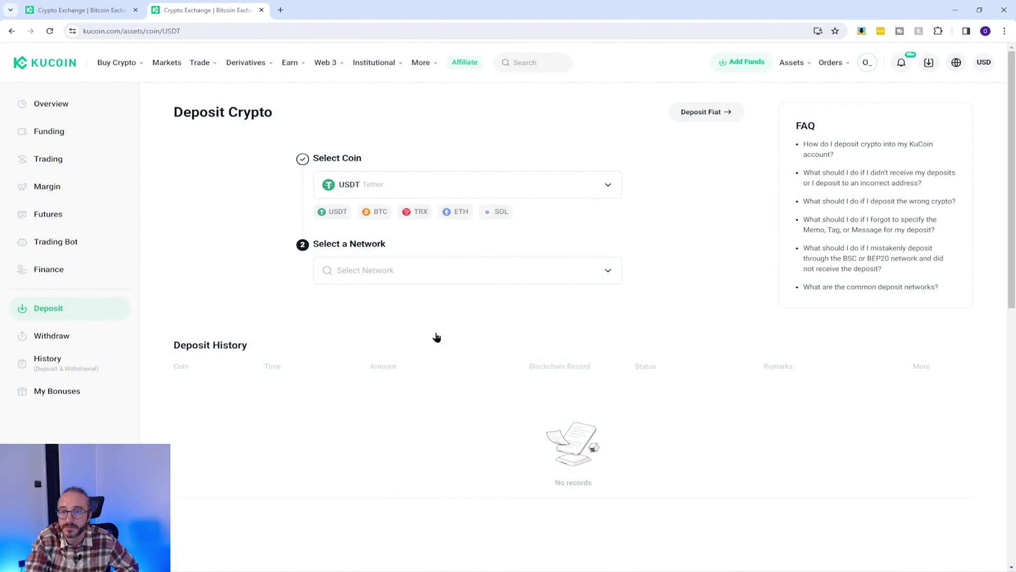
pyautogui.click(436, 273)
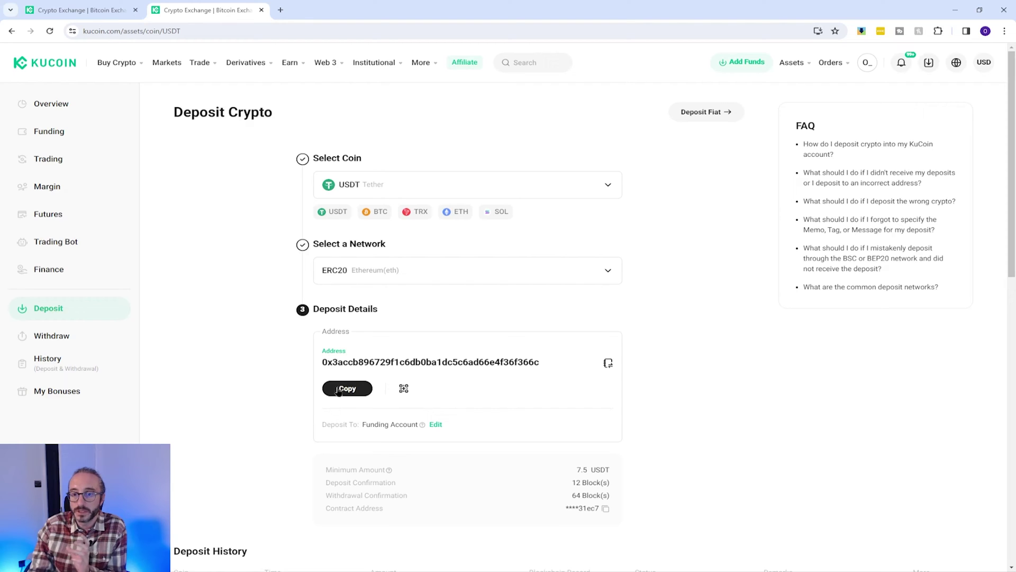
pyautogui.click(339, 391)
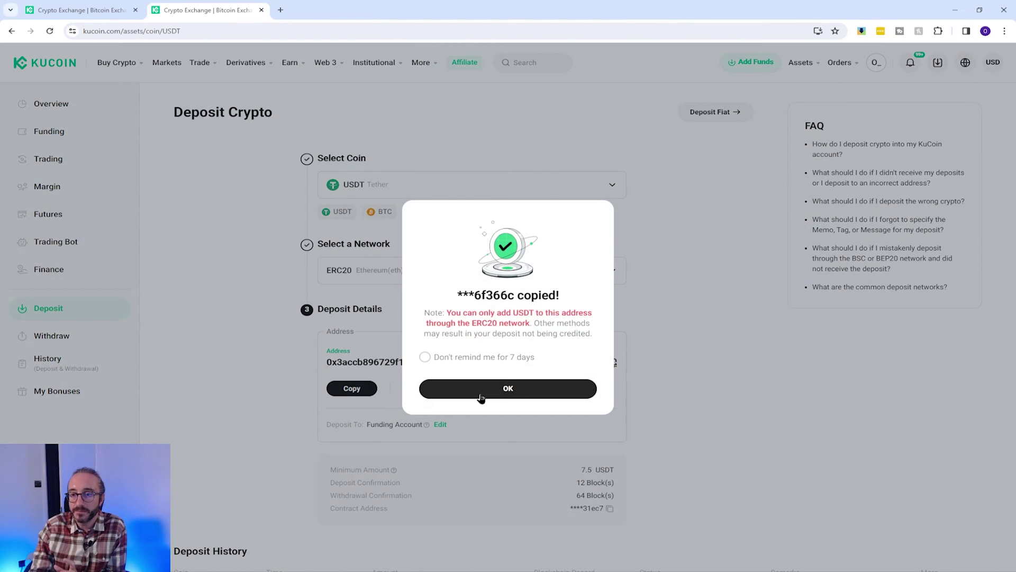
pyautogui.click(481, 394)
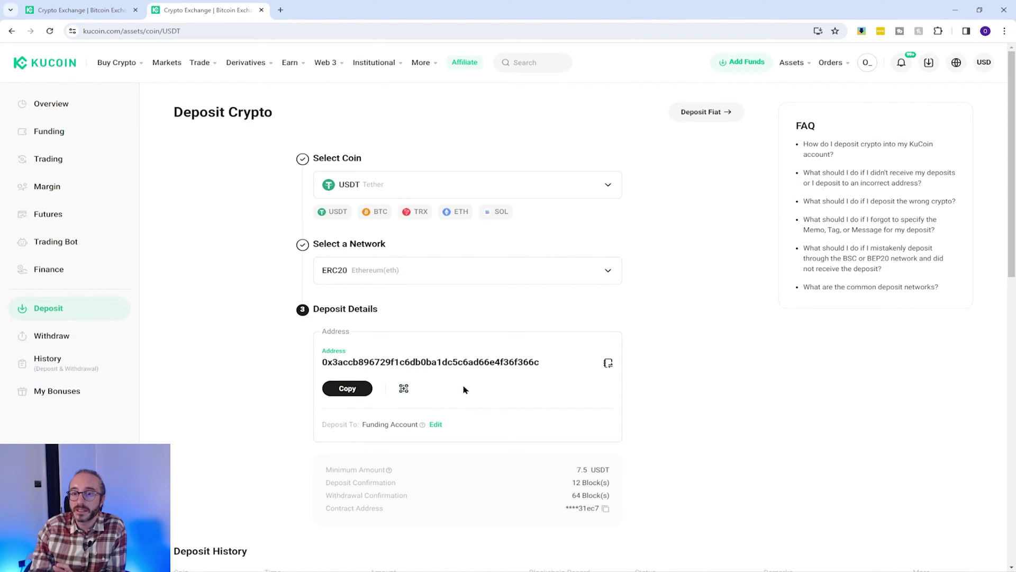
pyautogui.moveTo(403, 388)
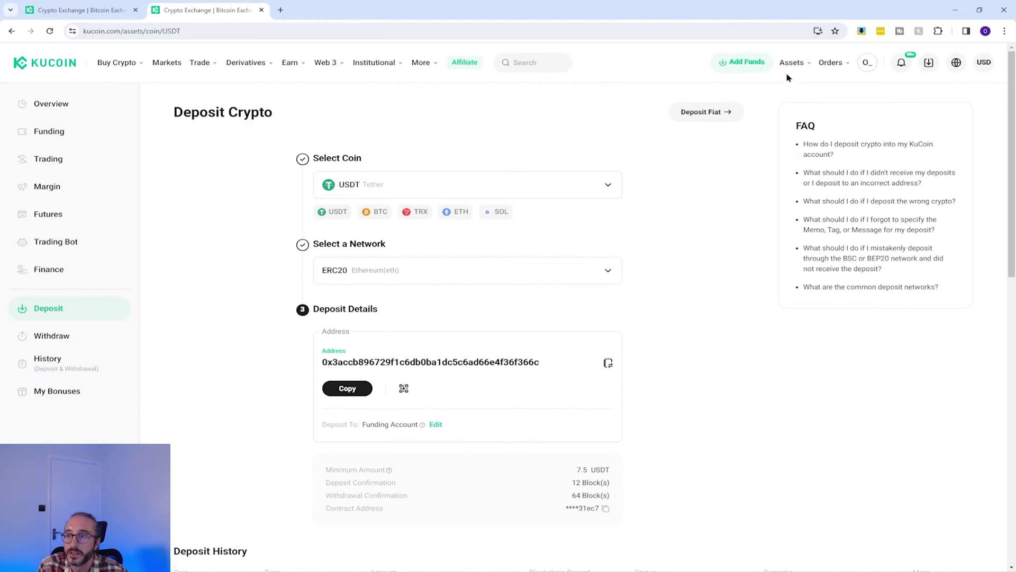
# - Transfer the maximum 17.10183668 USDT from the Funding Account to the Trading Account
pyautogui.moveTo(791, 63)
pyautogui.click(790, 150)
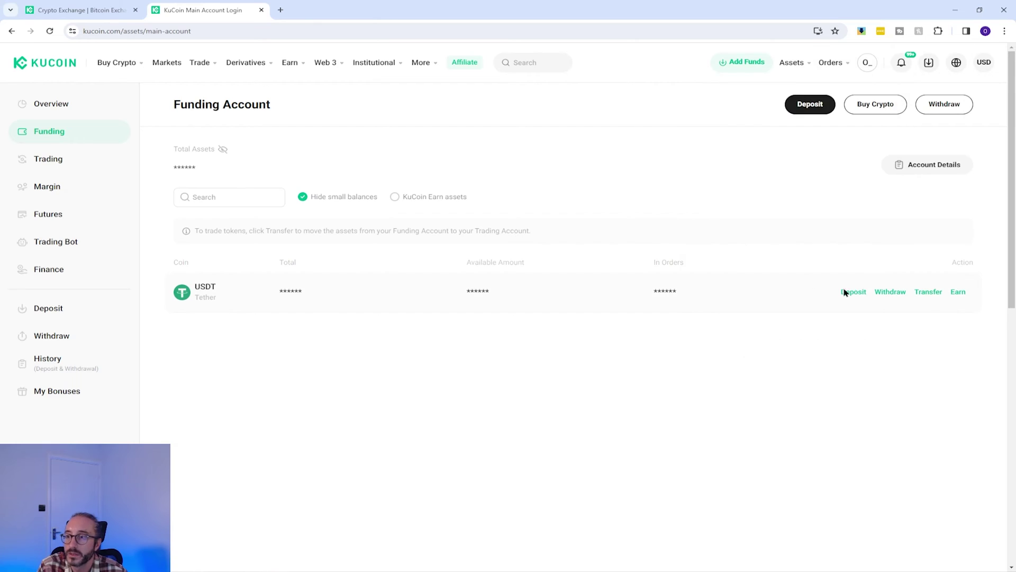
pyautogui.click(929, 292)
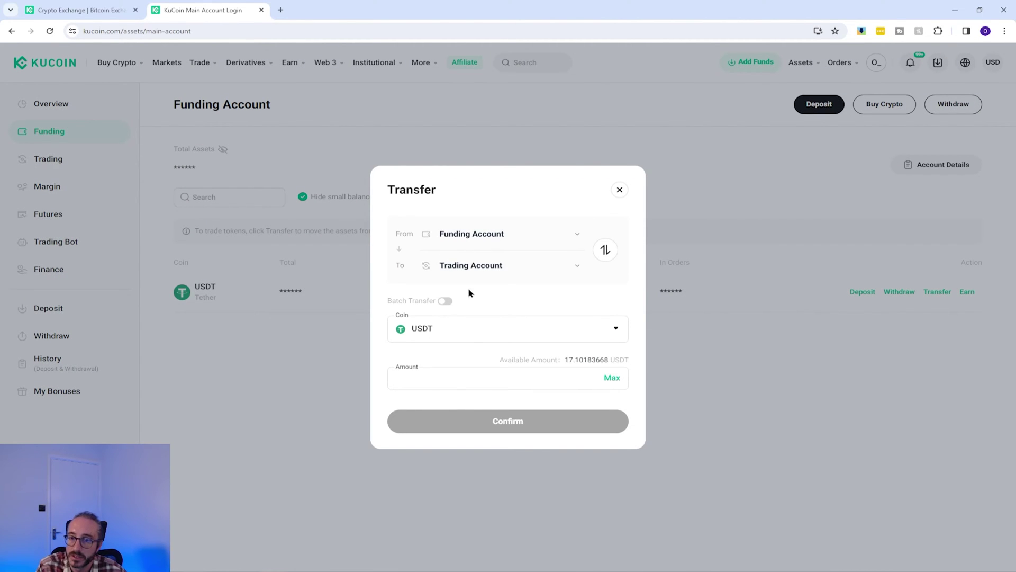
pyautogui.click(612, 378)
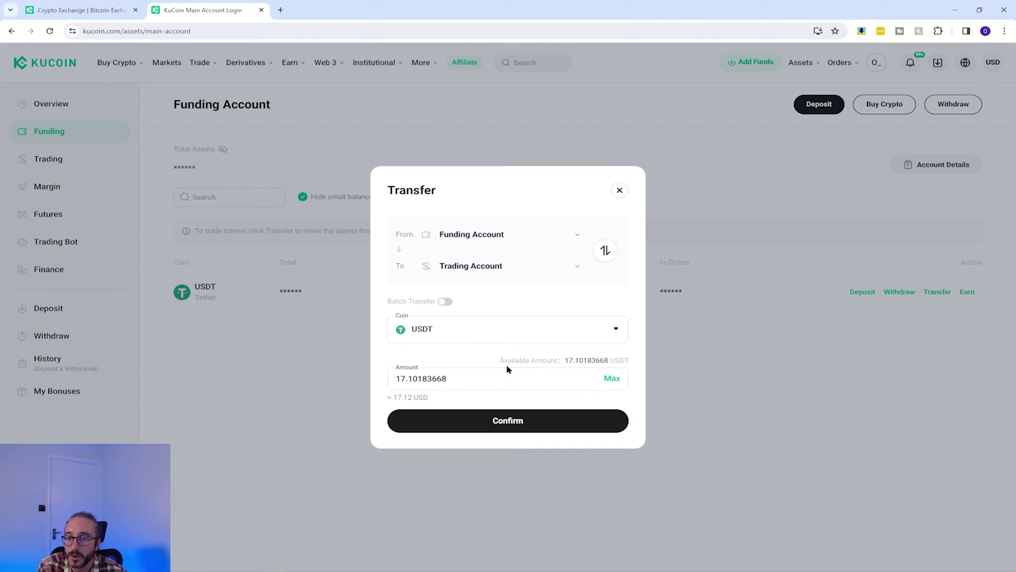
pyautogui.click(516, 426)
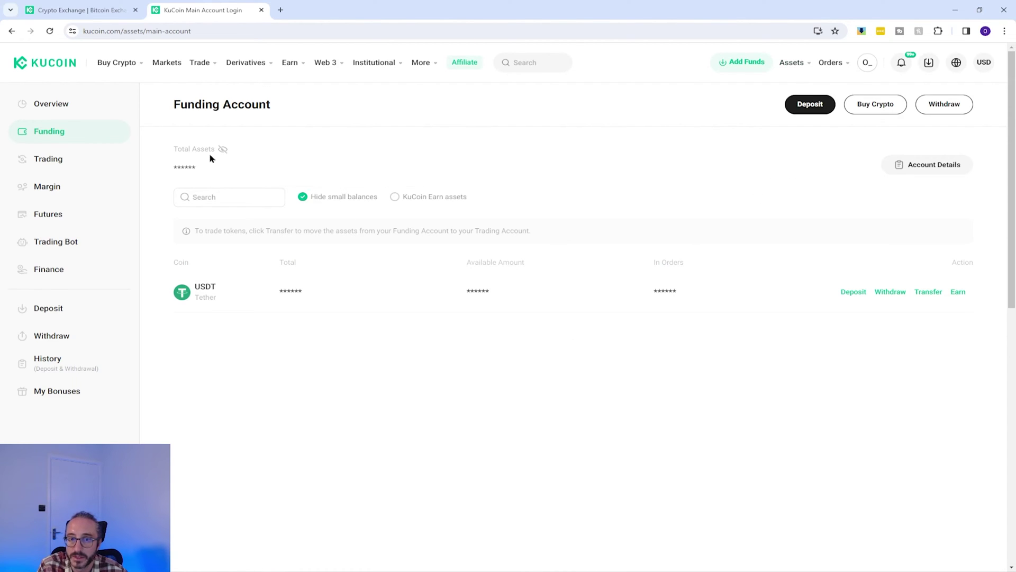
# - Reveal balances to confirm the Trading Account now holds about 17.12 USD of USDT
pyautogui.click(223, 151)
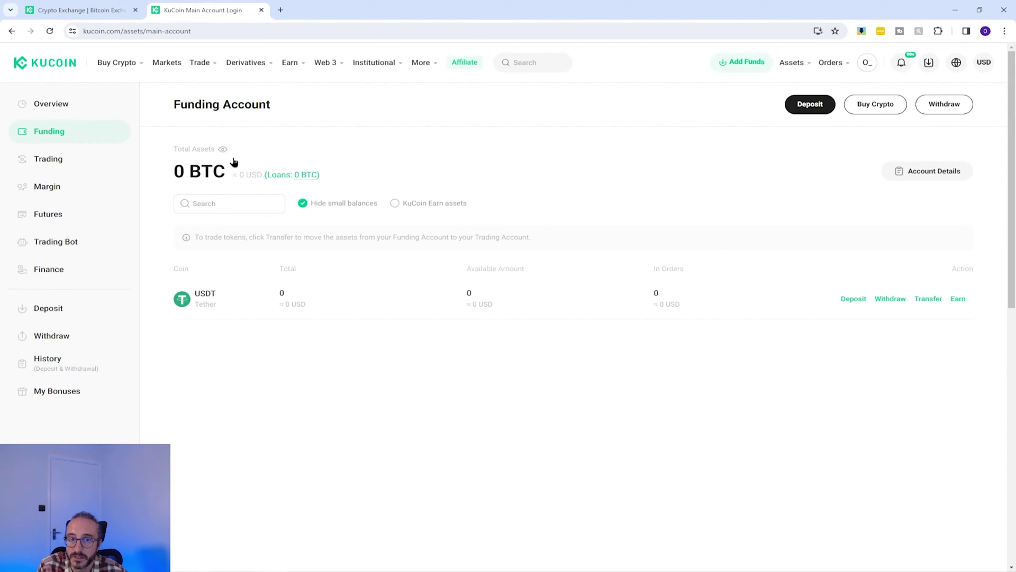
pyautogui.click(223, 150)
pyautogui.click(49, 162)
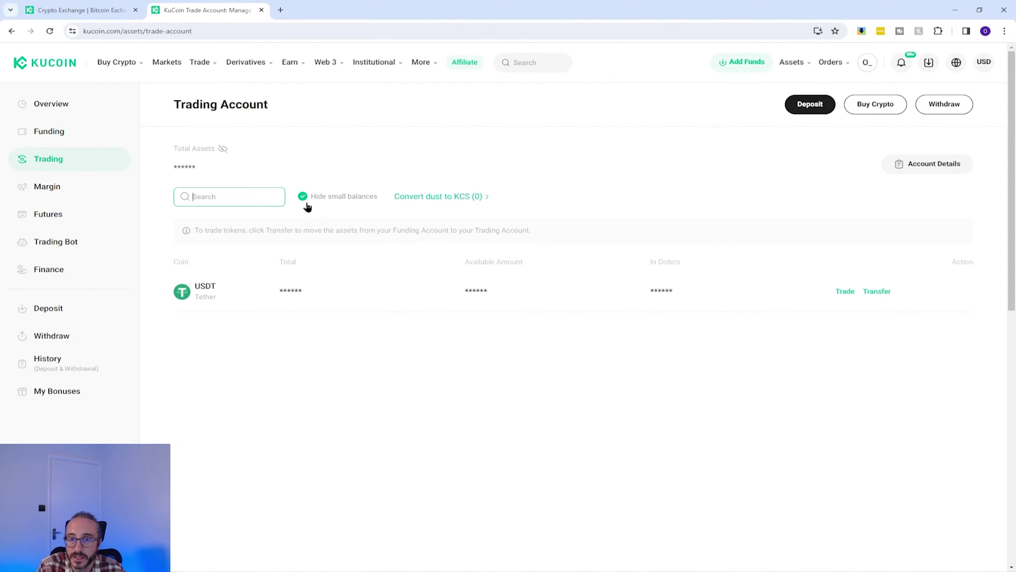
pyautogui.click(223, 150)
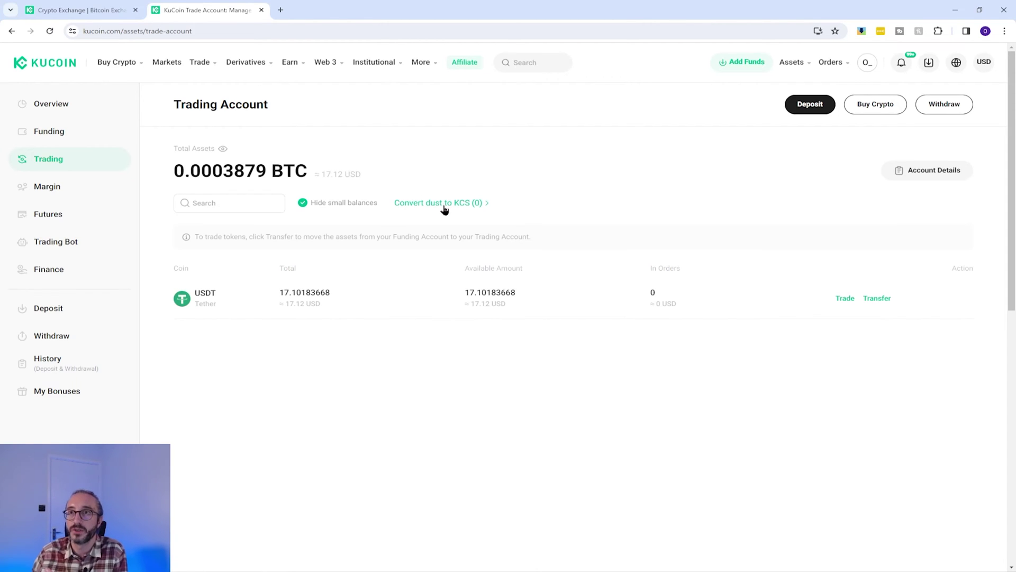
# - Open BTC/USDT spot trading and switch the chart to daily candles
pyautogui.moveTo(203, 64)
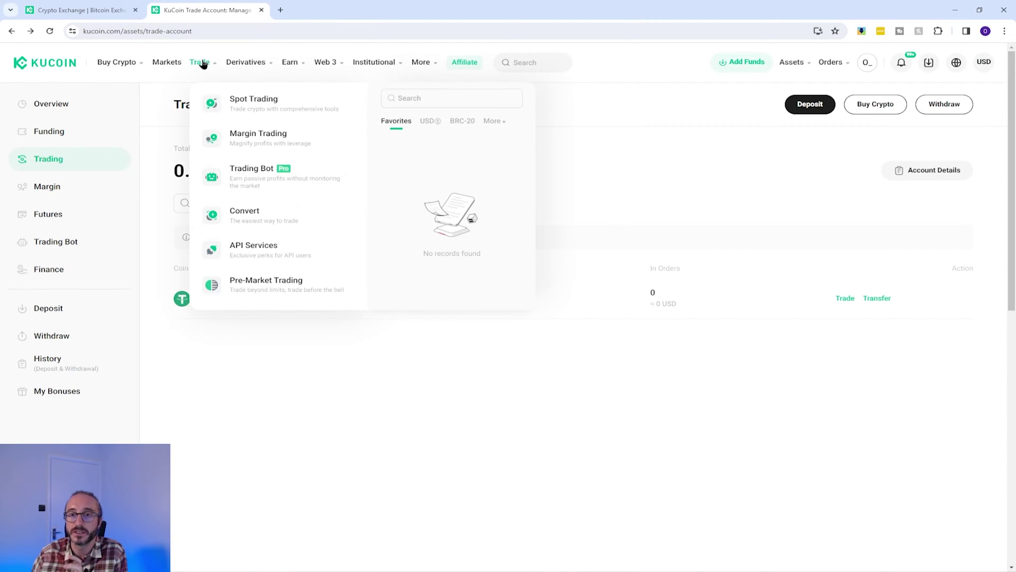
pyautogui.click(233, 104)
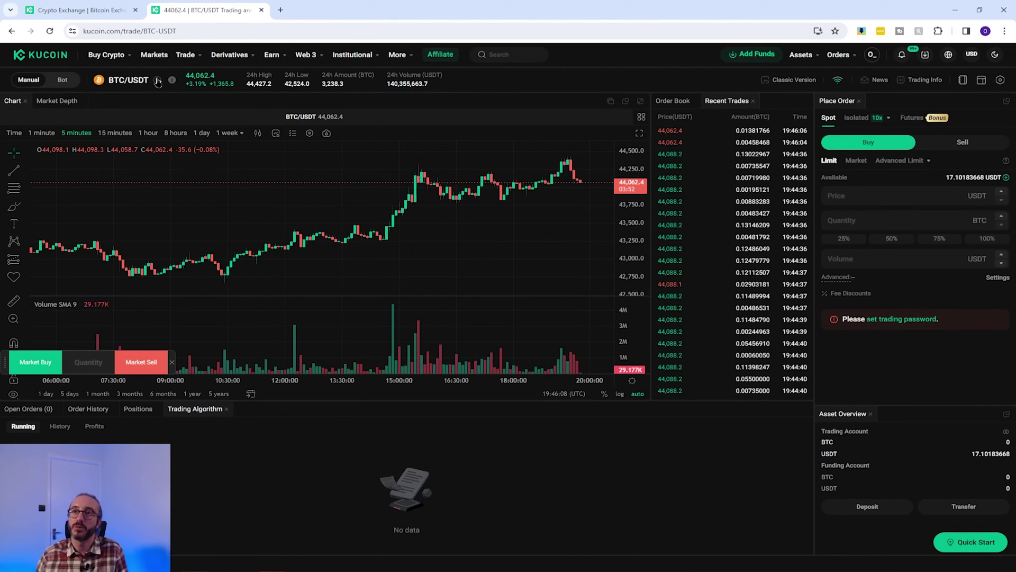
pyautogui.click(126, 81)
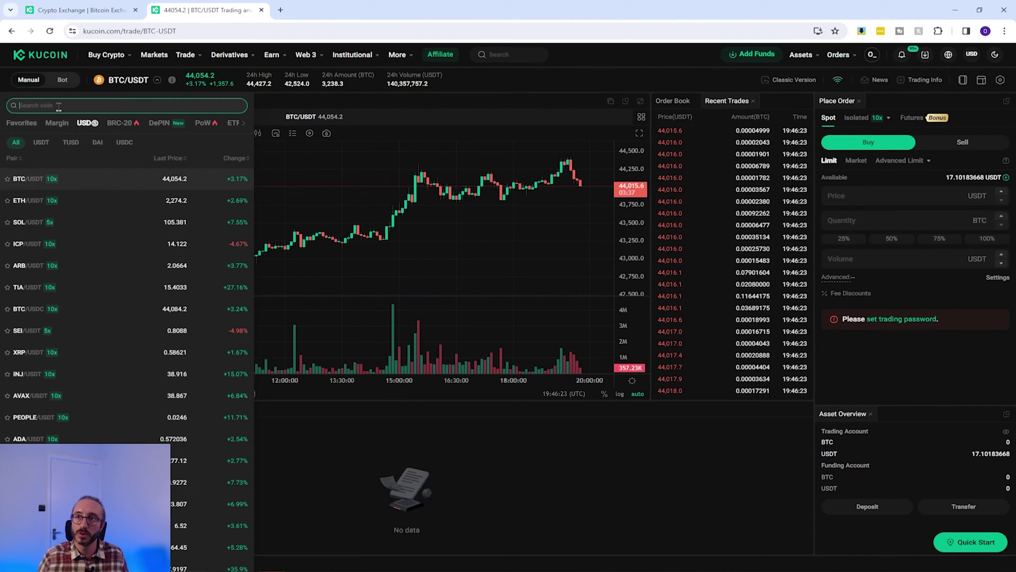
pyautogui.click(245, 87)
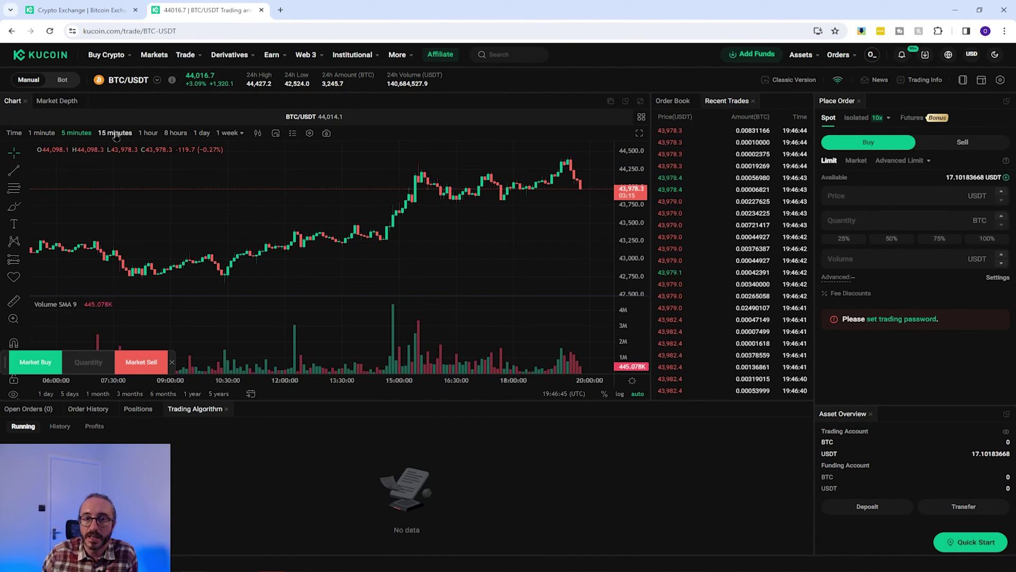
pyautogui.click(148, 134)
pyautogui.click(175, 133)
pyautogui.click(201, 133)
# - Toggle between order book and recent trades, then view the Professional layout settings
pyautogui.click(672, 100)
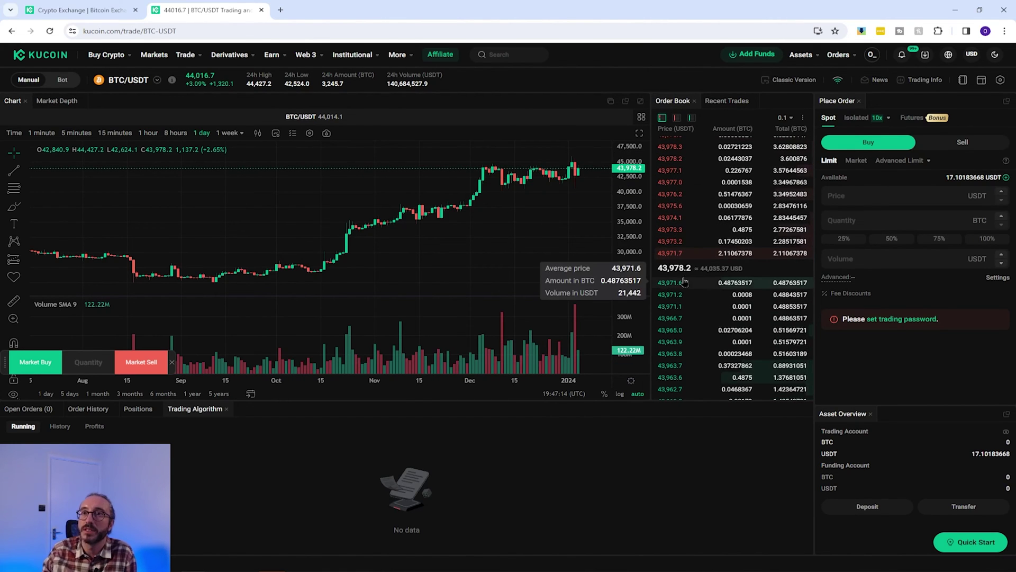
pyautogui.click(729, 101)
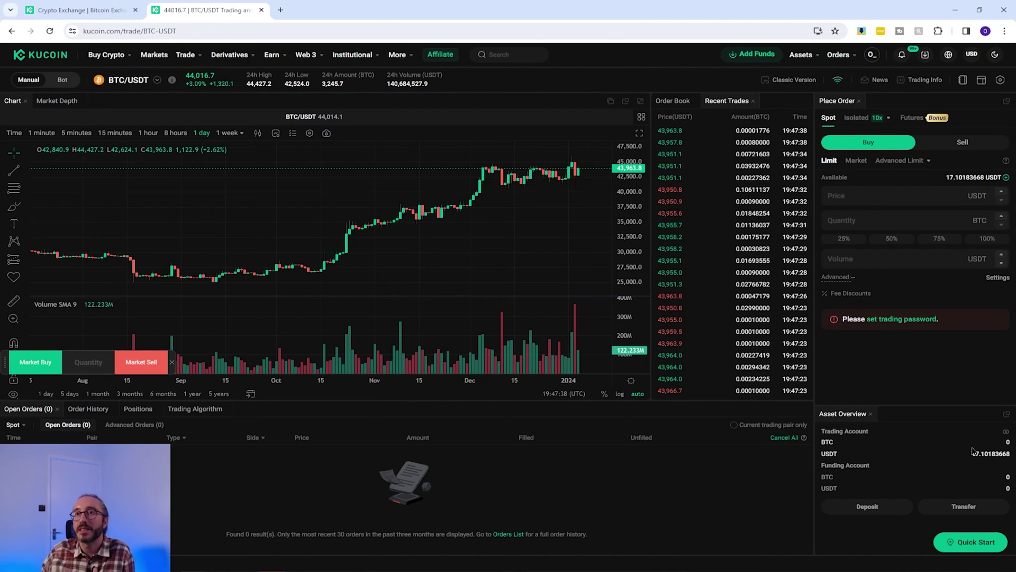
pyautogui.moveTo(844, 421); pyautogui.dragTo(881, 421)
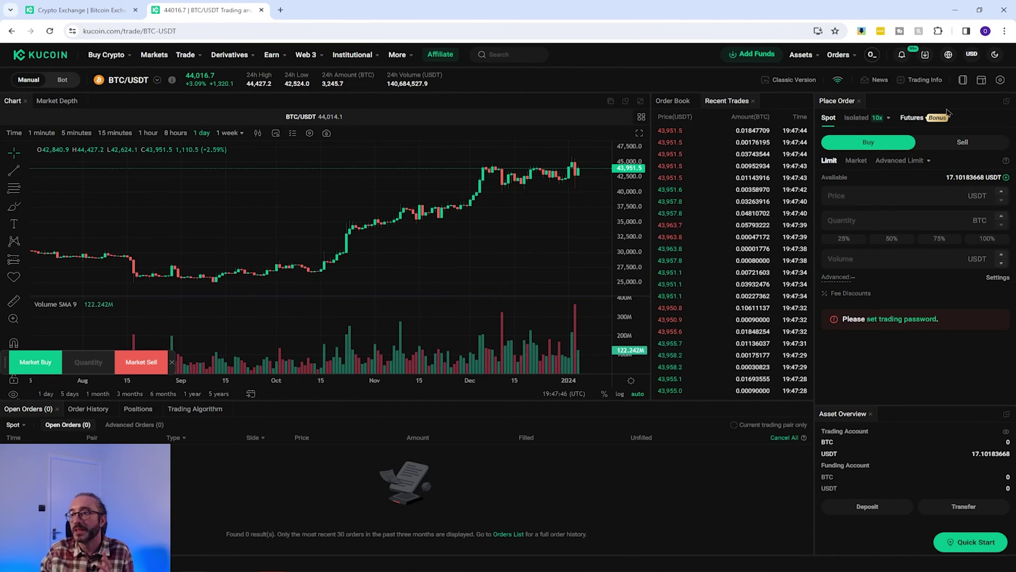
pyautogui.click(980, 81)
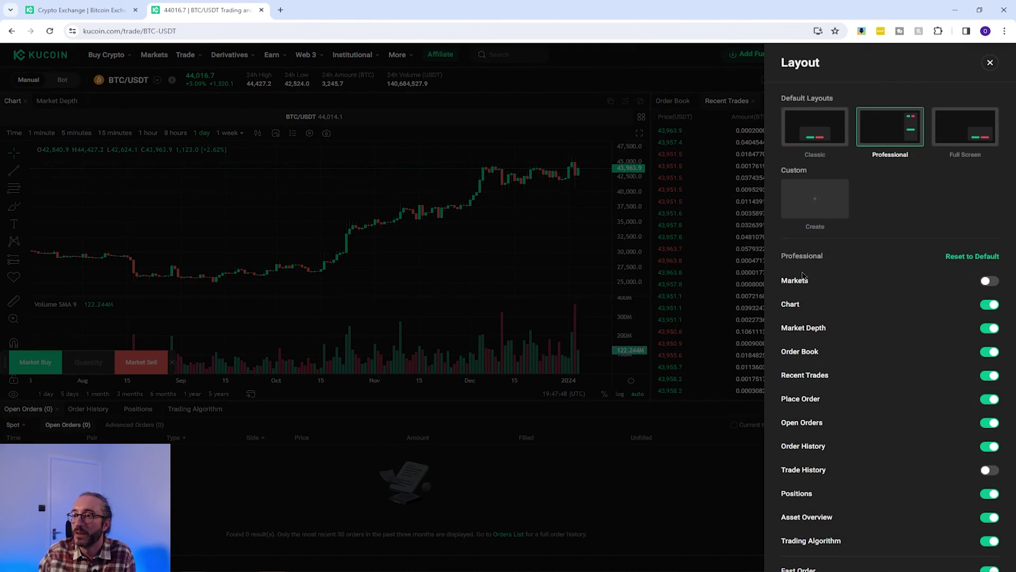